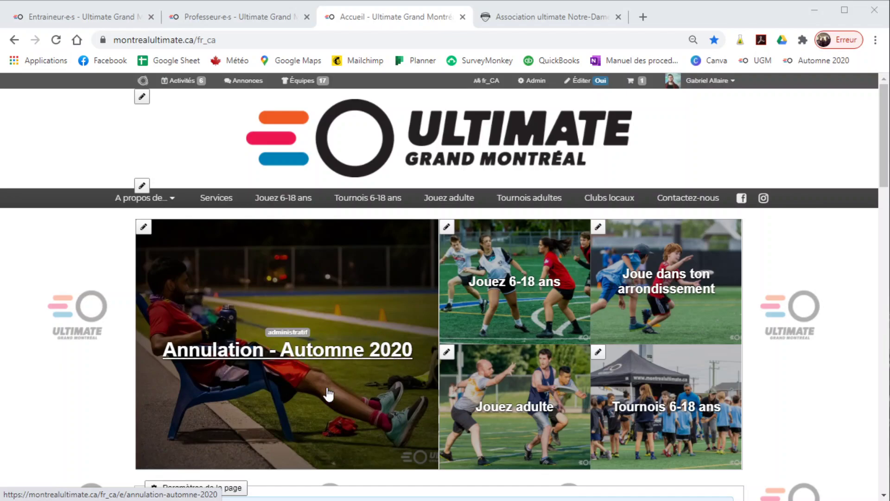
- View the Jouez adulte page and its Saison hiver 2020-2021 page with its banner image, and return to the site's home page
{"action": "left_click", "coordinate": [489, 410]}
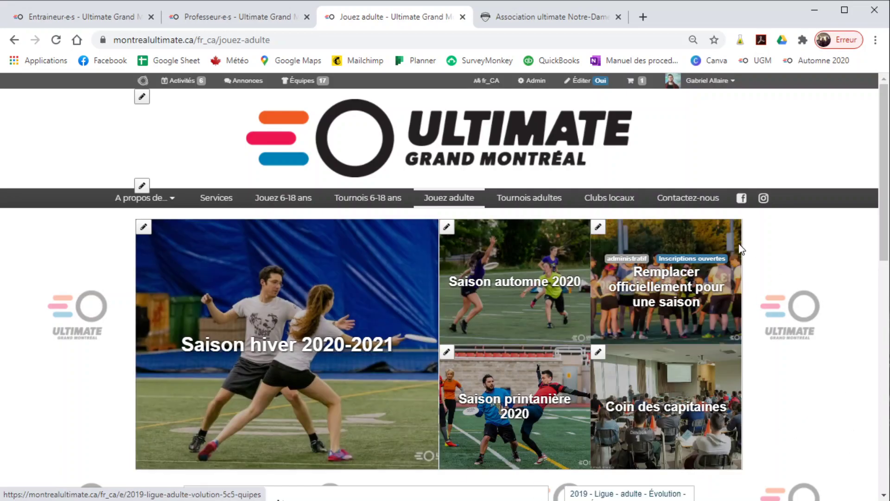
{"action": "left_click", "coordinate": [286, 345]}
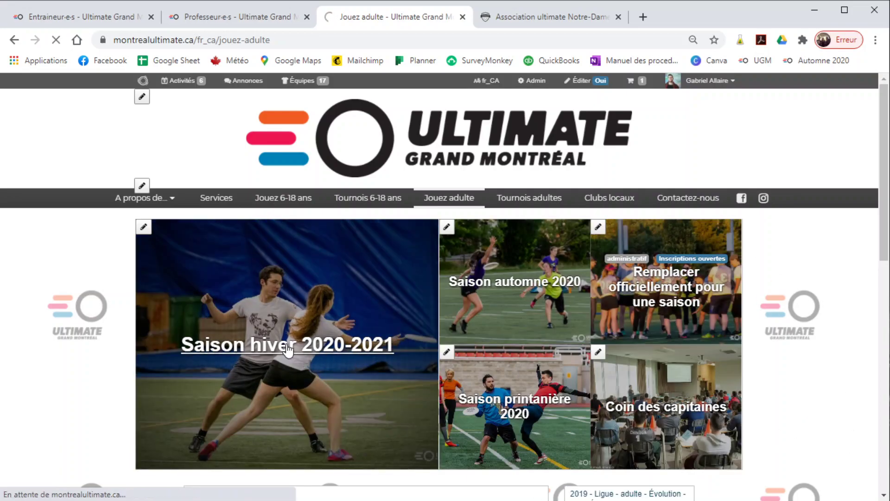
{"action": "scroll", "coordinate": [344, 374], "scroll_direction": "down", "scroll_amount": 12}
{"action": "scroll", "coordinate": [327, 357], "scroll_direction": "down", "scroll_amount": 2}
{"action": "scroll", "coordinate": [343, 361], "scroll_direction": "up", "scroll_amount": 10}
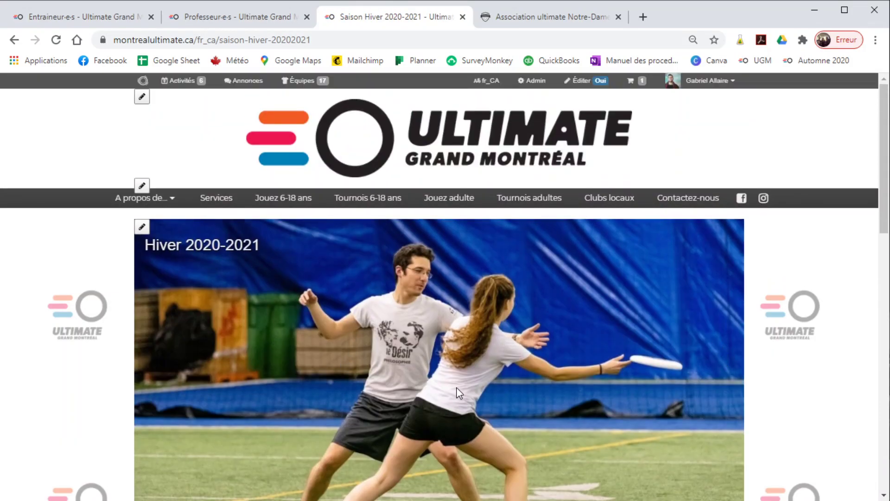
{"action": "scroll", "coordinate": [464, 366], "scroll_direction": "down", "scroll_amount": 5}
{"action": "scroll", "coordinate": [467, 344], "scroll_direction": "up", "scroll_amount": 5}
{"action": "left_click", "coordinate": [422, 147]}
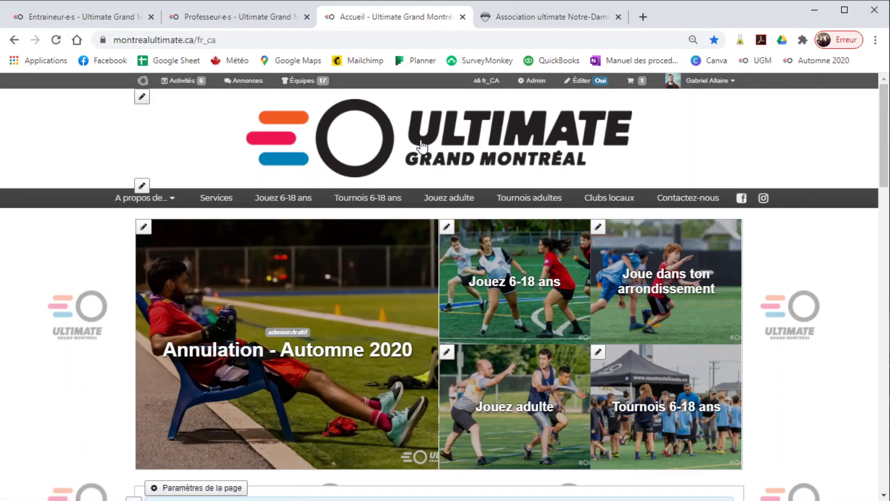
- Open the Services page, follow its redirection to Nos services d'animations, and review that page's content
{"action": "left_click", "coordinate": [215, 202]}
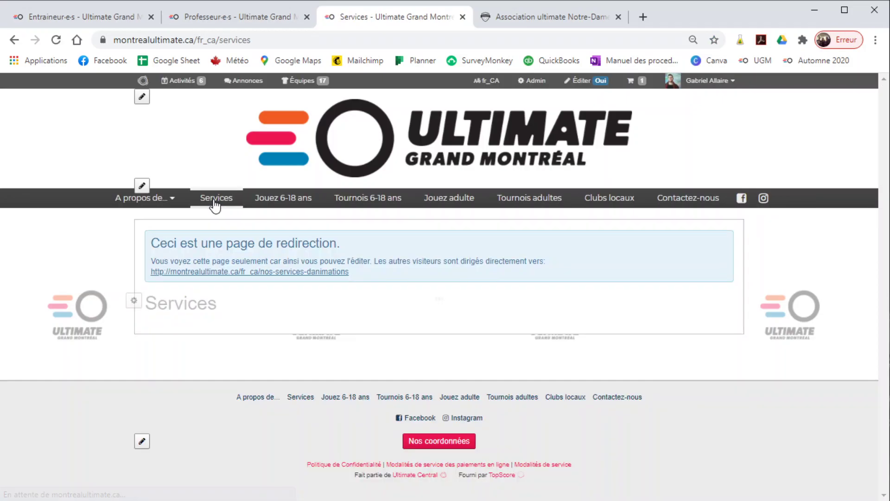
{"action": "left_click", "coordinate": [284, 273]}
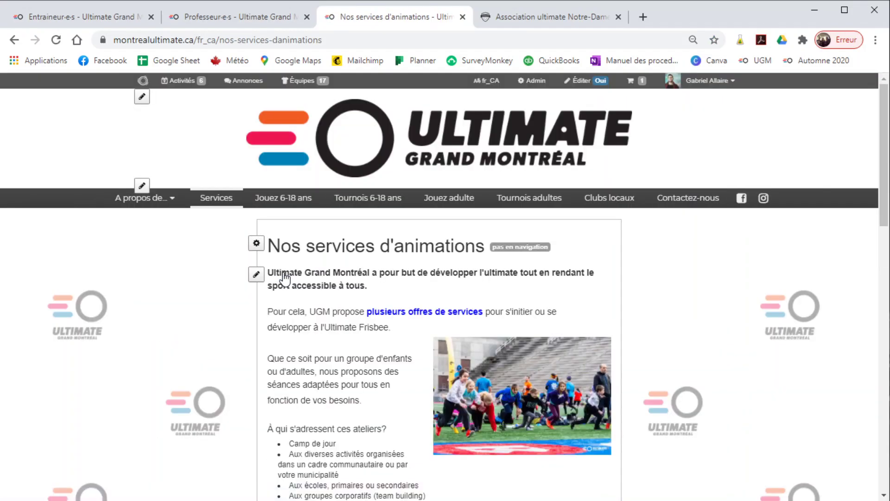
{"action": "scroll", "coordinate": [350, 273], "scroll_direction": "down", "scroll_amount": 6}
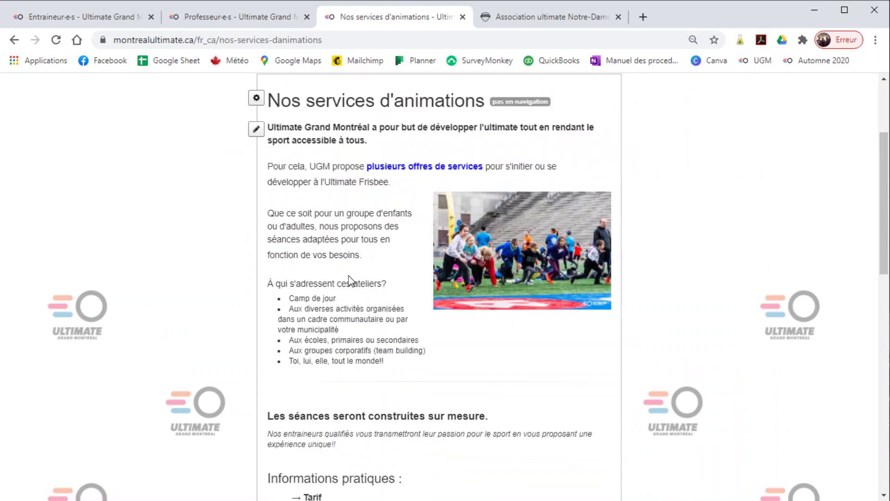
{"action": "scroll", "coordinate": [353, 295], "scroll_direction": "up", "scroll_amount": 4}
{"action": "scroll", "coordinate": [352, 297], "scroll_direction": "up", "scroll_amount": 2}
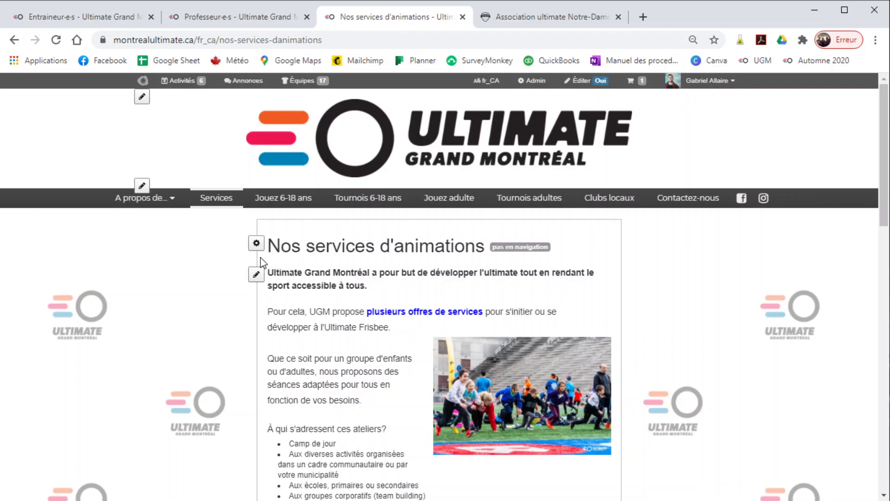
- Open the settings of the Nos services d'animations page and choose Image as its Page Hero
{"action": "left_click", "coordinate": [255, 244]}
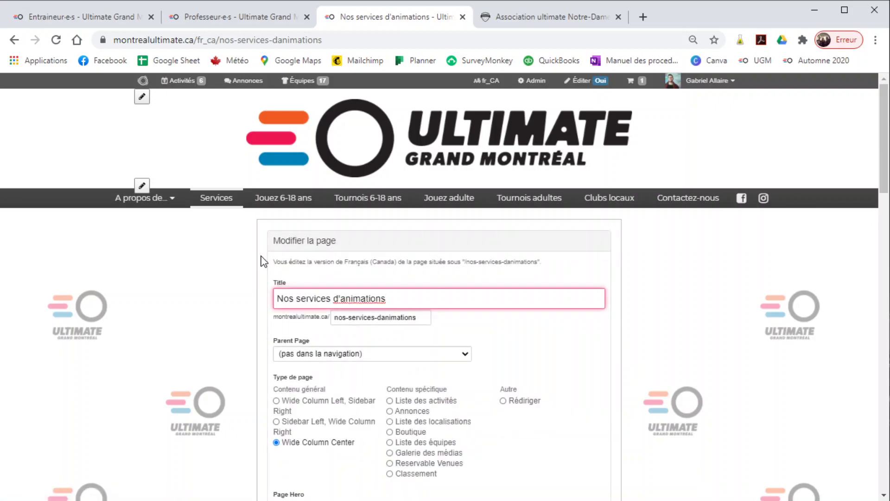
{"action": "scroll", "coordinate": [264, 262], "scroll_direction": "down", "scroll_amount": 4}
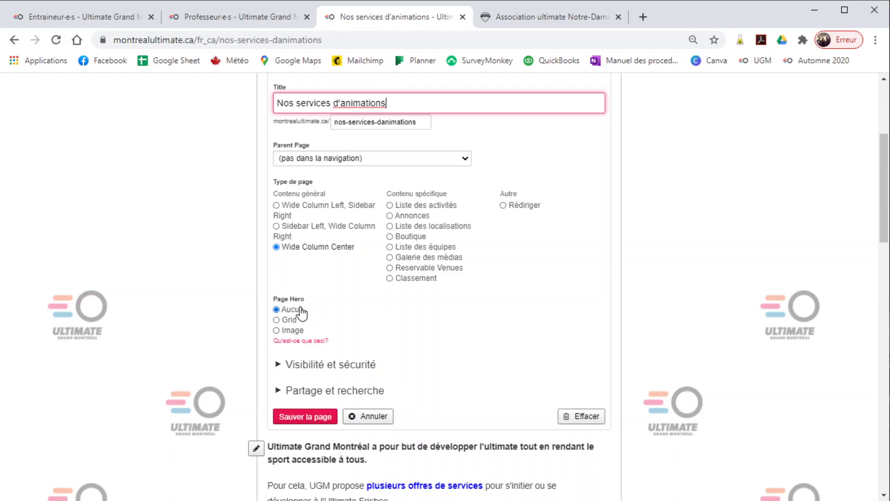
{"action": "scroll", "coordinate": [320, 357], "scroll_direction": "down", "scroll_amount": 3}
{"action": "scroll", "coordinate": [487, 369], "scroll_direction": "up", "scroll_amount": 1}
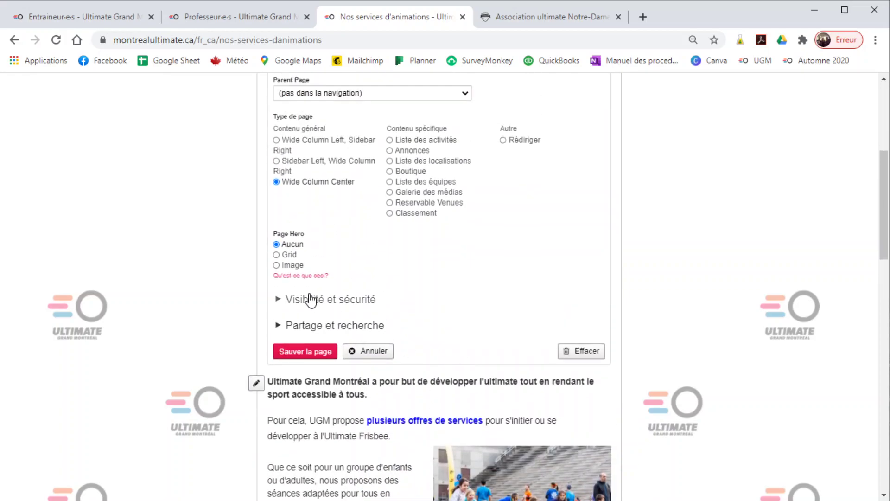
{"action": "left_click", "coordinate": [277, 266]}
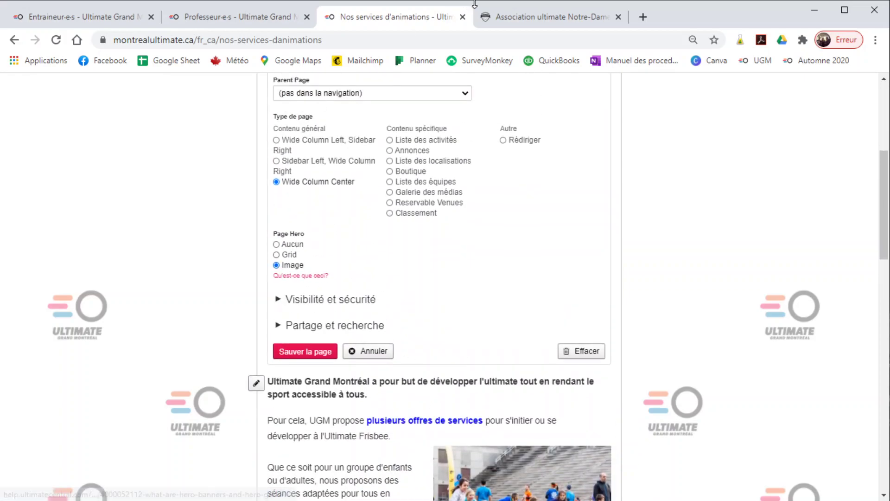
- Examine the image banner on the Association ultimate Notre-Dame-de-Grâce site and the 2019 Été Animation 6@12 ans page it links to
{"action": "left_click", "coordinate": [514, 19]}
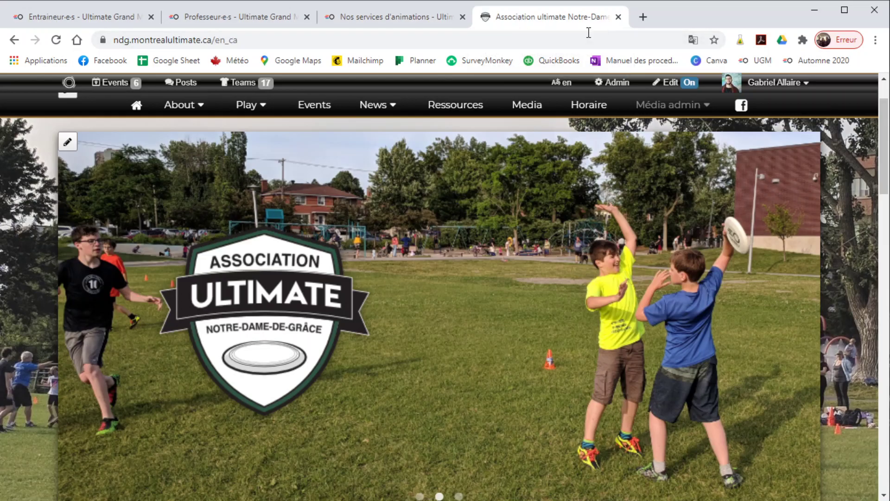
{"action": "scroll", "coordinate": [360, 287], "scroll_direction": "down", "scroll_amount": 2}
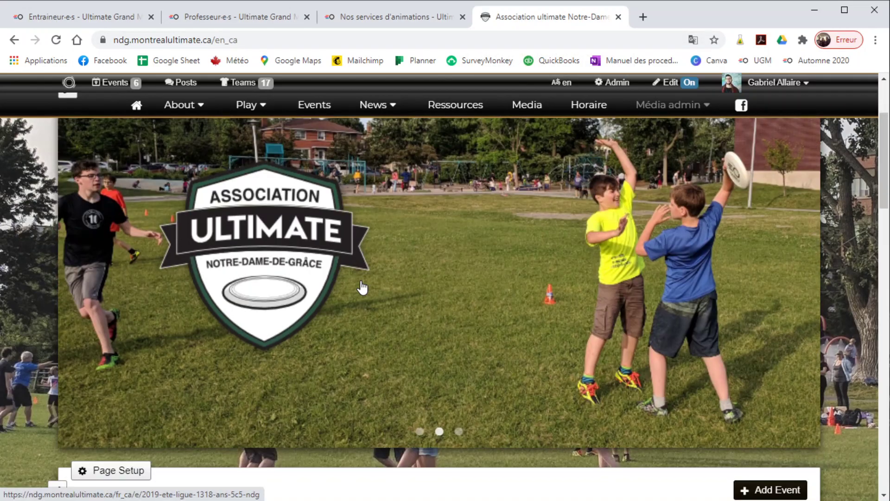
{"action": "scroll", "coordinate": [362, 288], "scroll_direction": "up", "scroll_amount": 2}
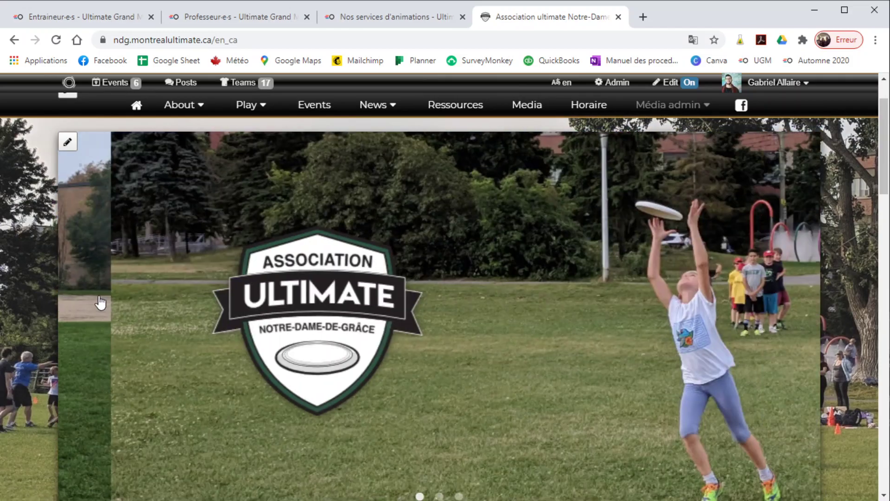
{"action": "left_click", "coordinate": [280, 319]}
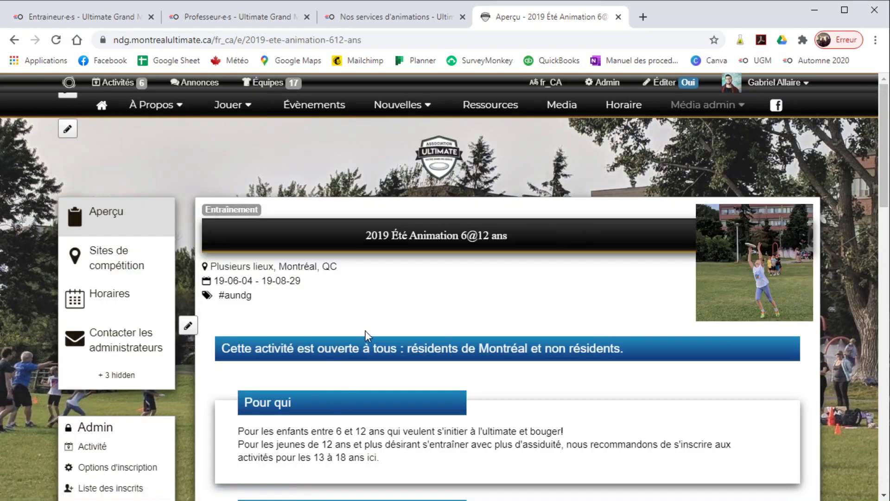
{"action": "scroll", "coordinate": [366, 334], "scroll_direction": "down", "scroll_amount": 8}
{"action": "scroll", "coordinate": [370, 332], "scroll_direction": "up", "scroll_amount": 8}
- Set the Page Hero of Nos services d'animations to Grid and save the page
{"action": "left_click", "coordinate": [388, 19]}
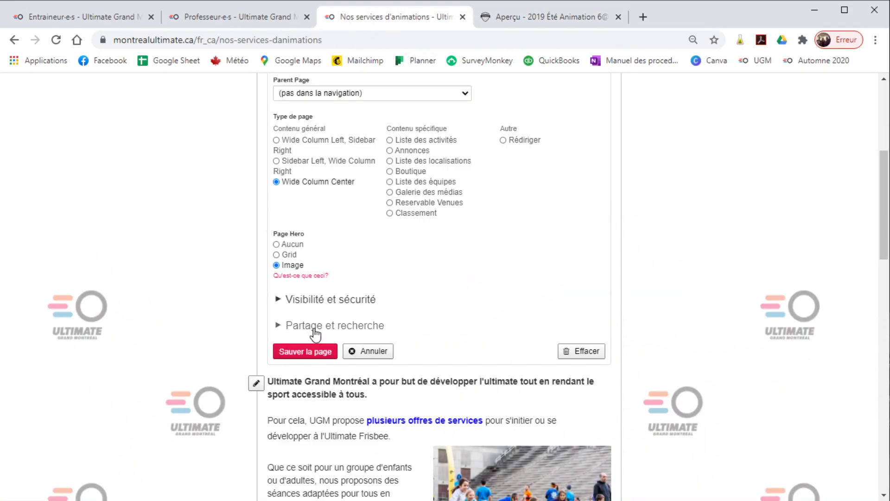
{"action": "scroll", "coordinate": [316, 334], "scroll_direction": "up", "scroll_amount": 1}
{"action": "left_click", "coordinate": [276, 319]}
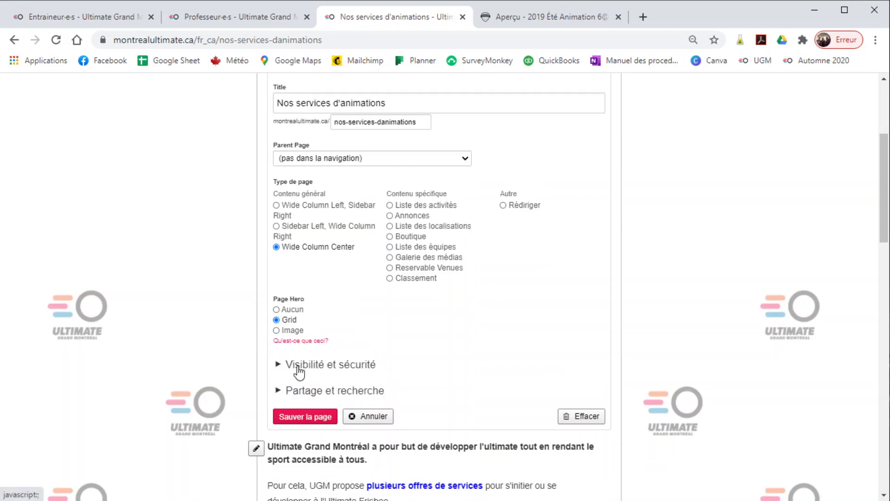
{"action": "left_click", "coordinate": [306, 417]}
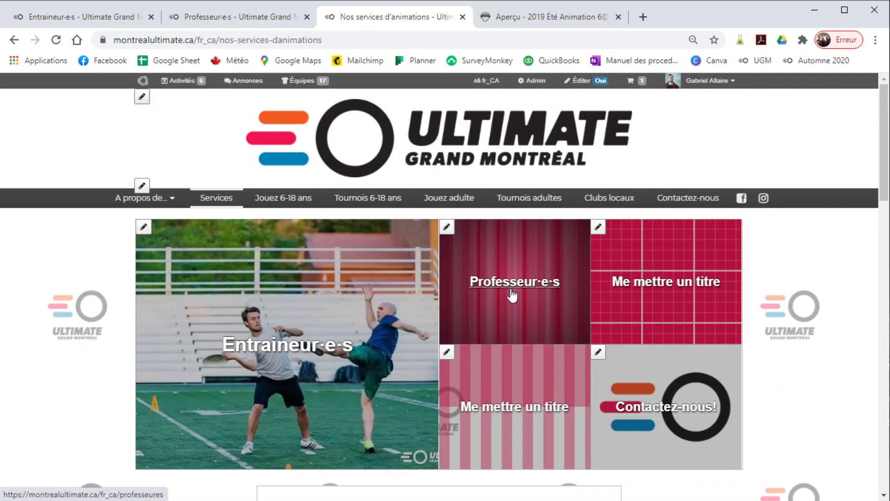
- View the page behind the Entraineur·e·s tile, return to Nos services d'animations, and look at the navigation bar's editing options
{"action": "left_click", "coordinate": [306, 350]}
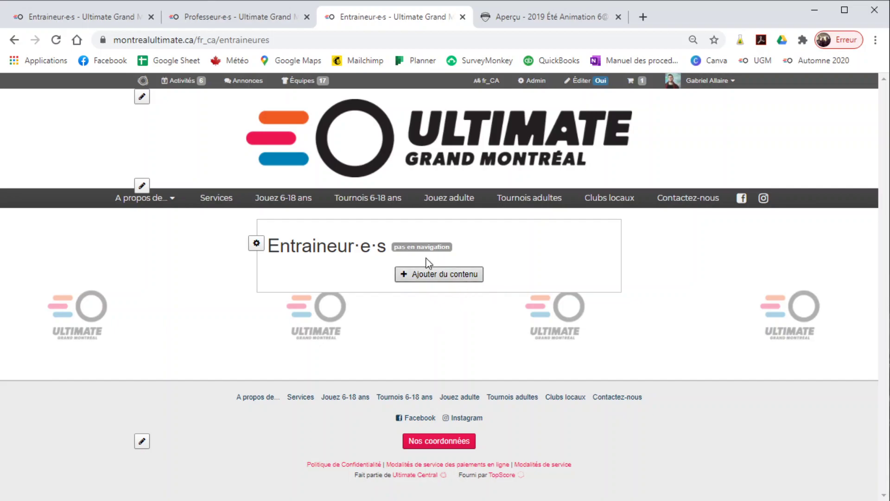
{"action": "left_click", "coordinate": [230, 208]}
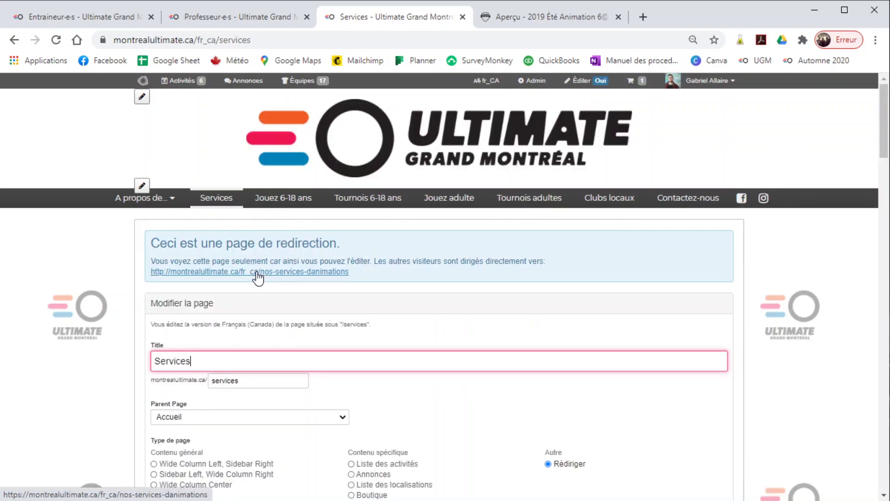
{"action": "left_click", "coordinate": [258, 277]}
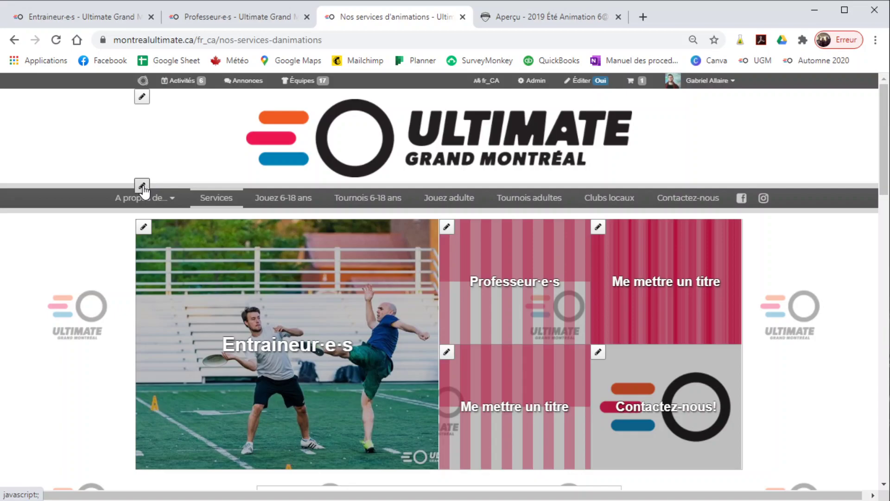
{"action": "left_click", "coordinate": [142, 186]}
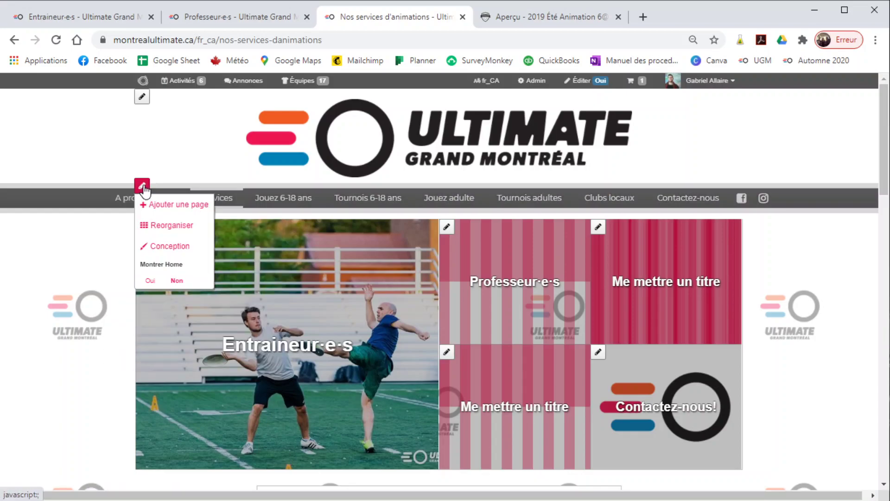
{"action": "left_click", "coordinate": [74, 262]}
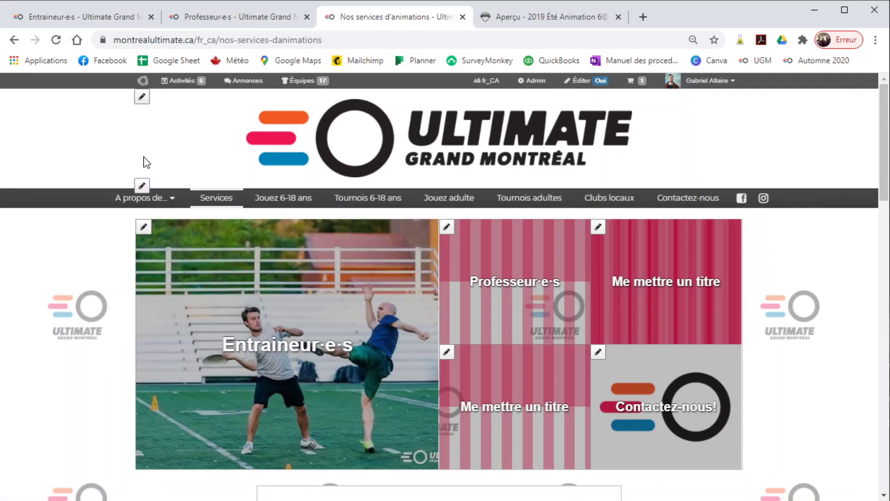
- View the already open Entraineur·e·s and Professeur·e·s pages, and close the 2019 Été Animation browser page
{"action": "left_click", "coordinate": [78, 21]}
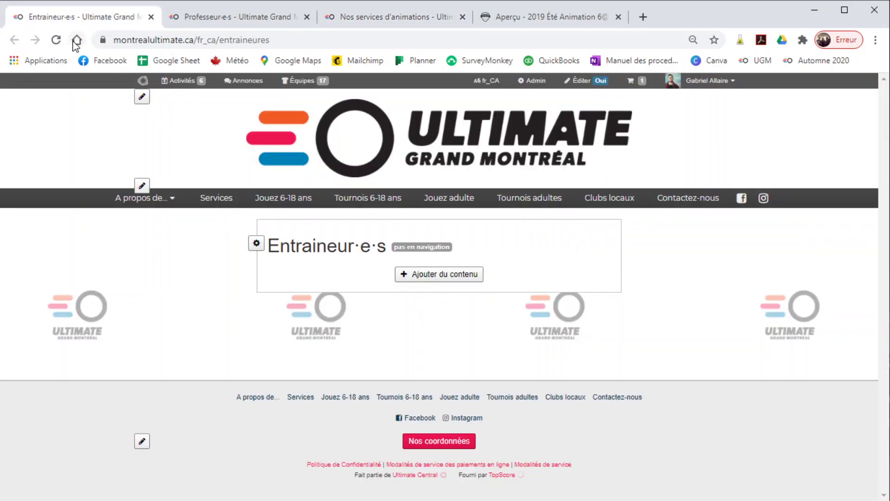
{"action": "left_click", "coordinate": [209, 19]}
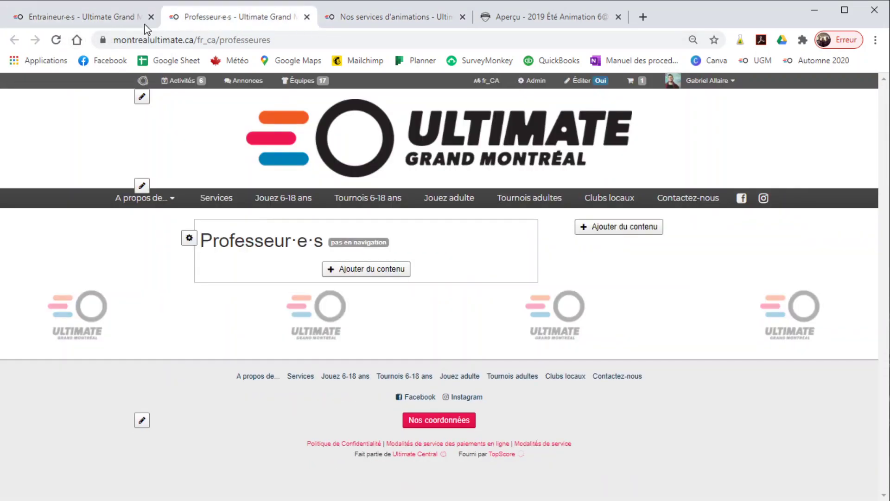
{"action": "left_click", "coordinate": [392, 19]}
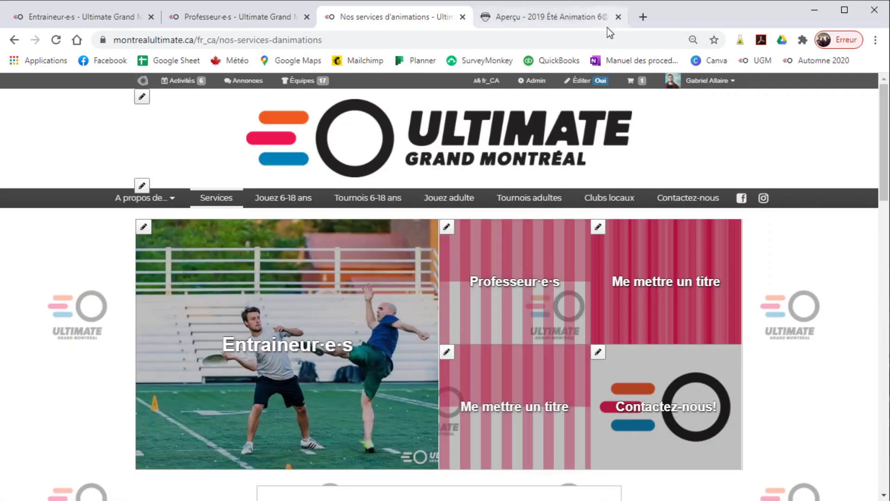
{"action": "left_click", "coordinate": [618, 17]}
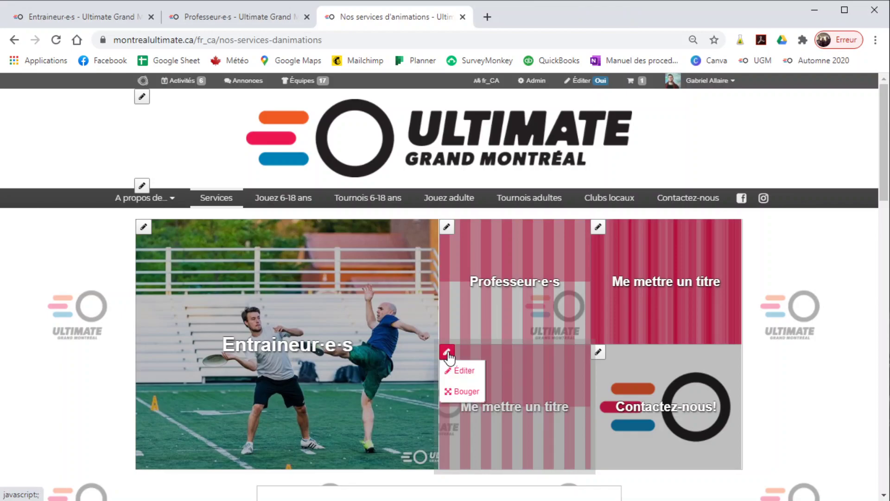
- Edit the hero tile below Professeur·e·s, setting its button type to page and selecting the Outils page
{"action": "left_click", "coordinate": [460, 371]}
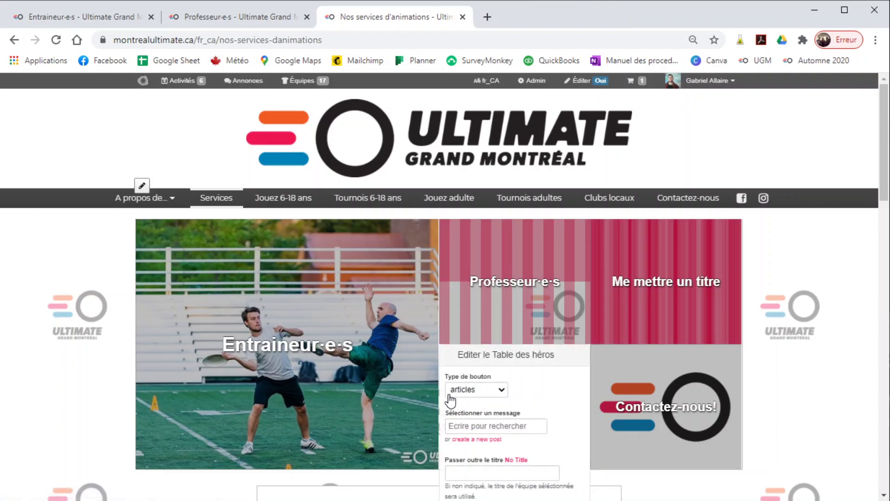
{"action": "left_click", "coordinate": [497, 393]}
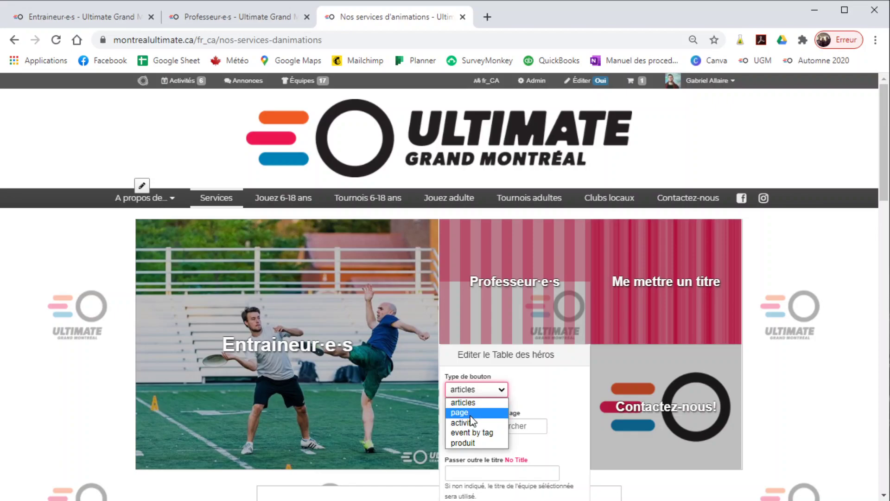
{"action": "left_click", "coordinate": [469, 413]}
{"action": "left_click", "coordinate": [462, 425]}
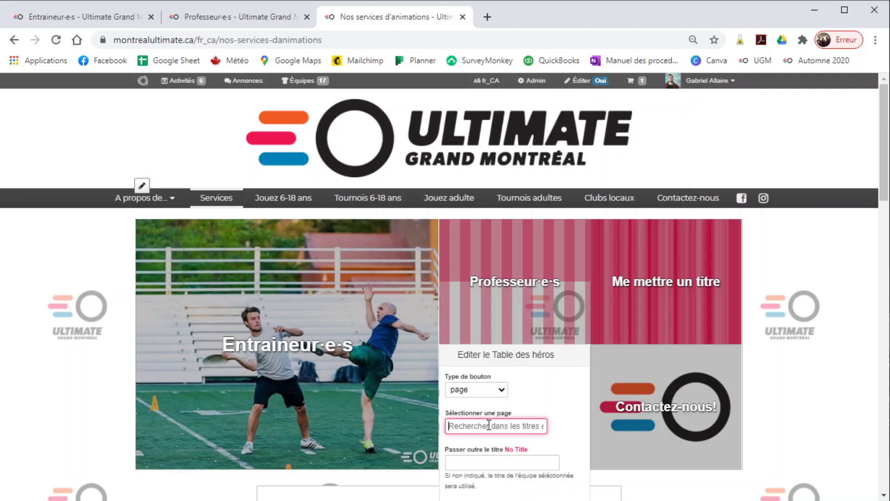
{"action": "type", "text": "outils"}
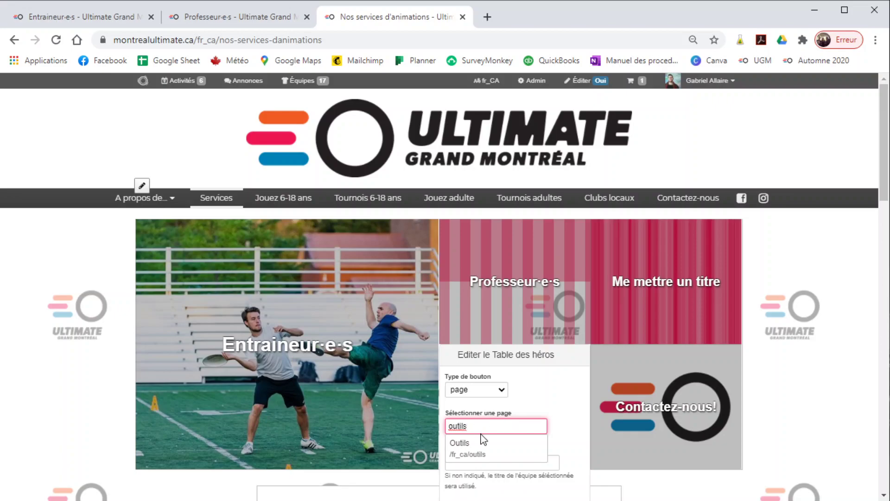
{"action": "left_click", "coordinate": [484, 443]}
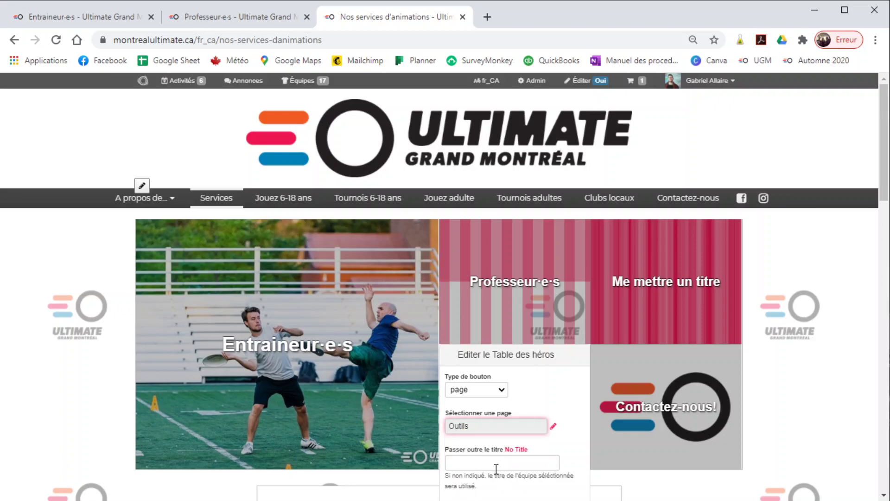
- Override the title of the tile linked to Outils with a person's first name, and save the tile
{"action": "scroll", "coordinate": [494, 461], "scroll_direction": "down", "scroll_amount": 1}
{"action": "scroll", "coordinate": [496, 463], "scroll_direction": "down", "scroll_amount": 1}
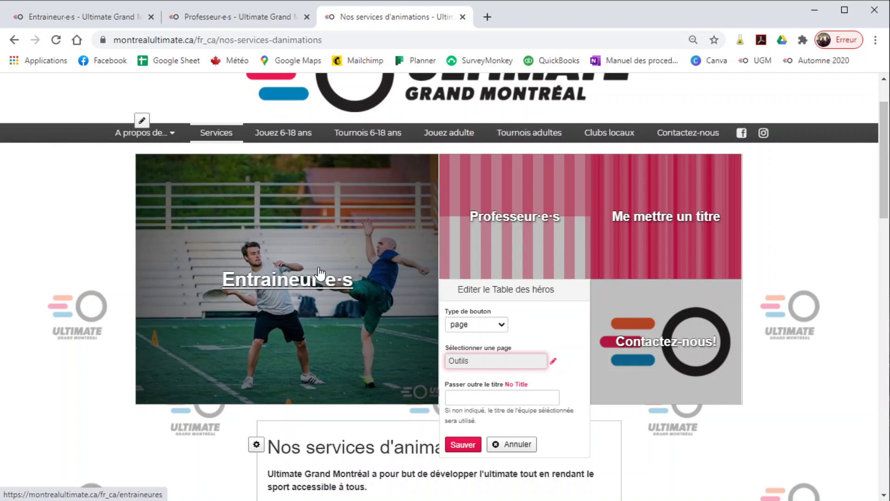
{"action": "left_click", "coordinate": [477, 398]}
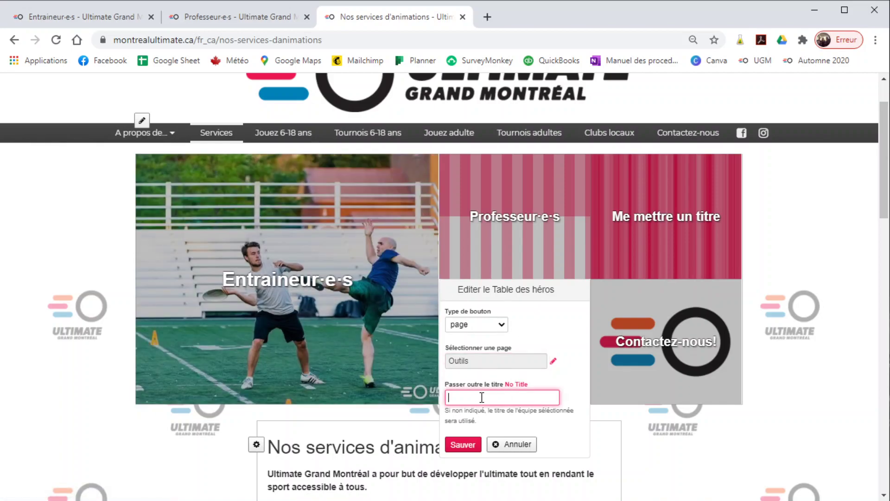
{"action": "left_click", "coordinate": [516, 385]}
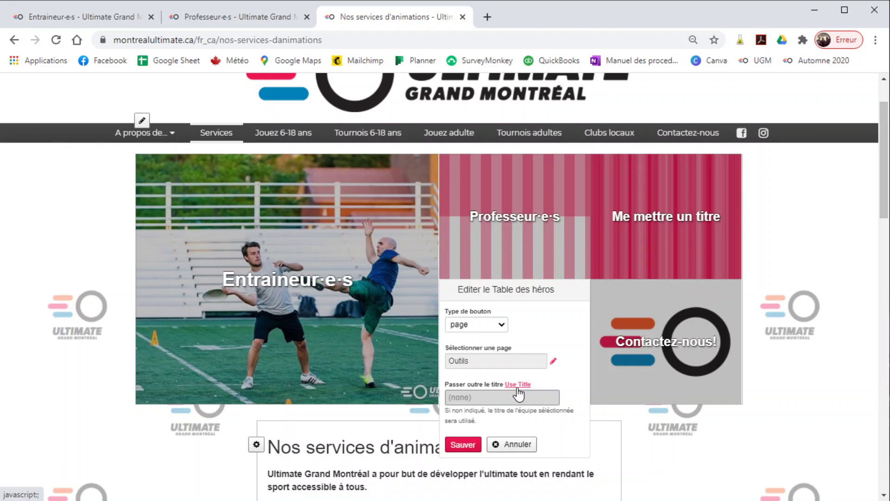
{"action": "left_click", "coordinate": [517, 386]}
{"action": "left_click", "coordinate": [486, 398]}
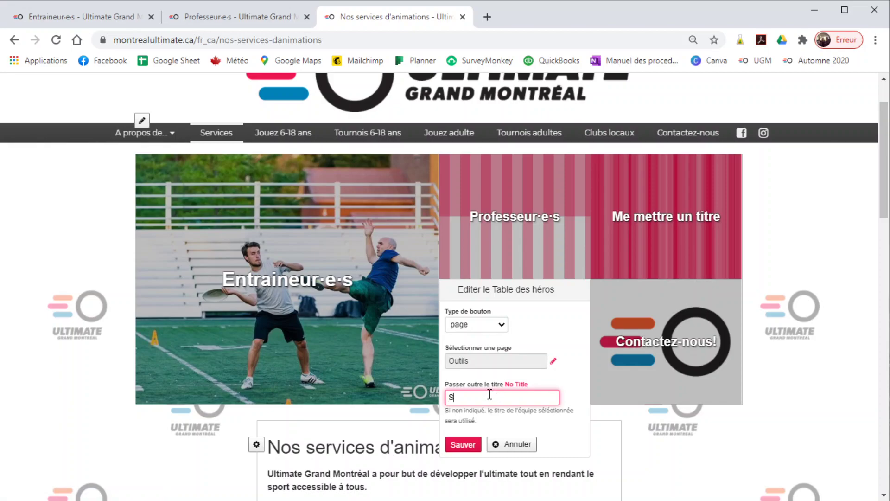
{"action": "left_click", "coordinate": [463, 444]}
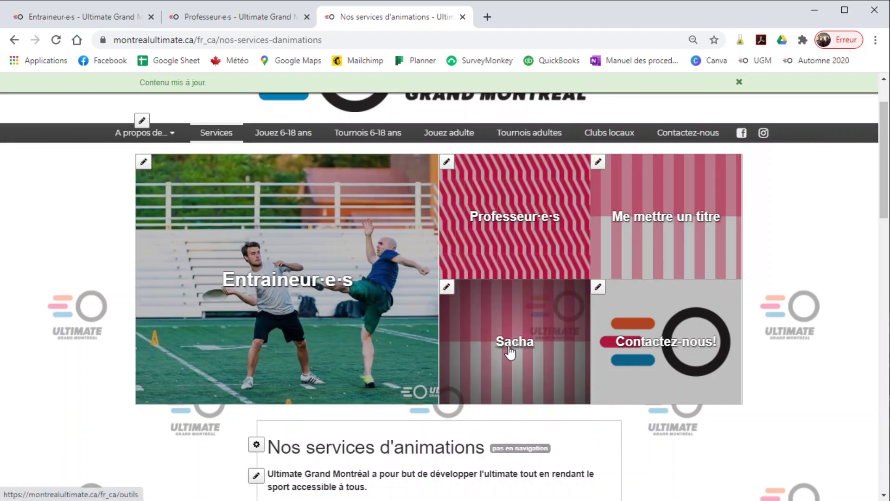
- View the page behind the retitled tile, then return to Nos services d'animations and reload it
{"action": "left_click", "coordinate": [532, 356]}
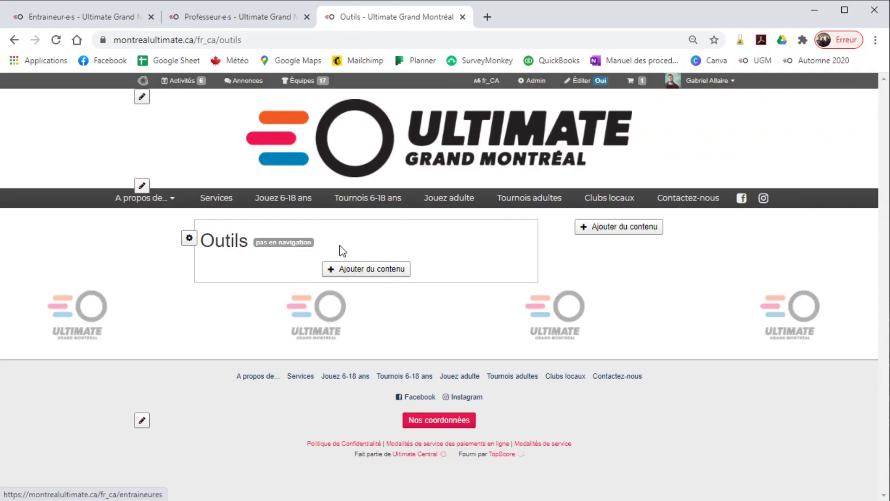
{"action": "left_click", "coordinate": [14, 40]}
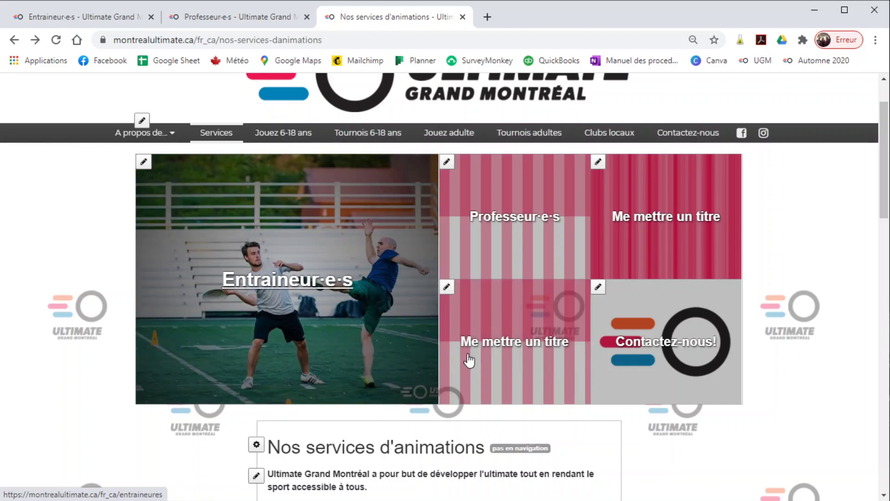
{"action": "right_click", "coordinate": [816, 353]}
{"action": "left_click", "coordinate": [846, 391]}
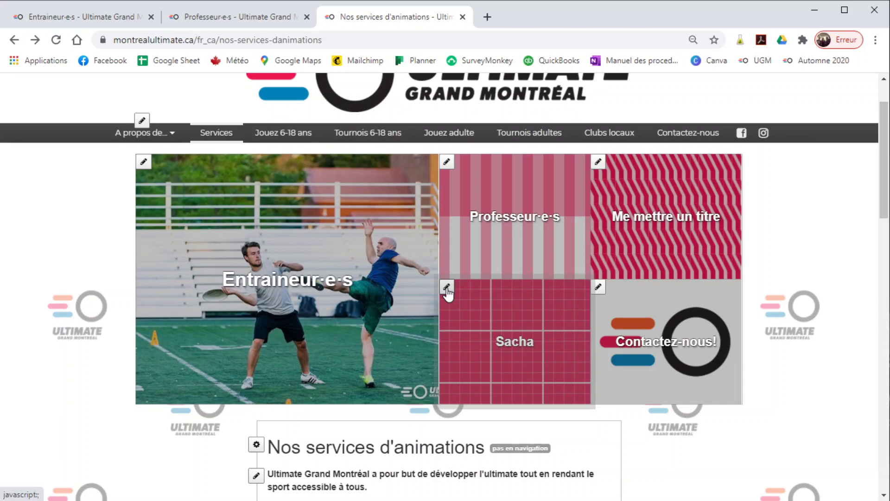
- Open the Outils page through its hero tile and expand the Partage et recherche section of its page settings
{"action": "left_click", "coordinate": [512, 349]}
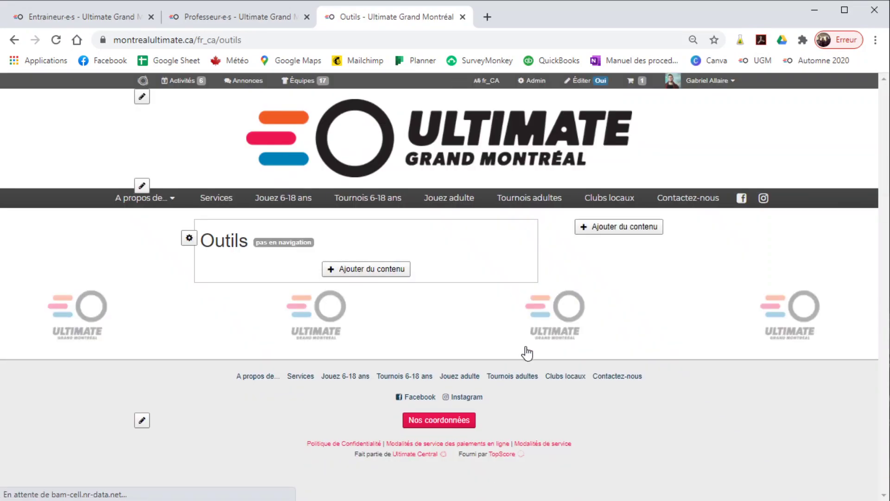
{"action": "left_click", "coordinate": [187, 248]}
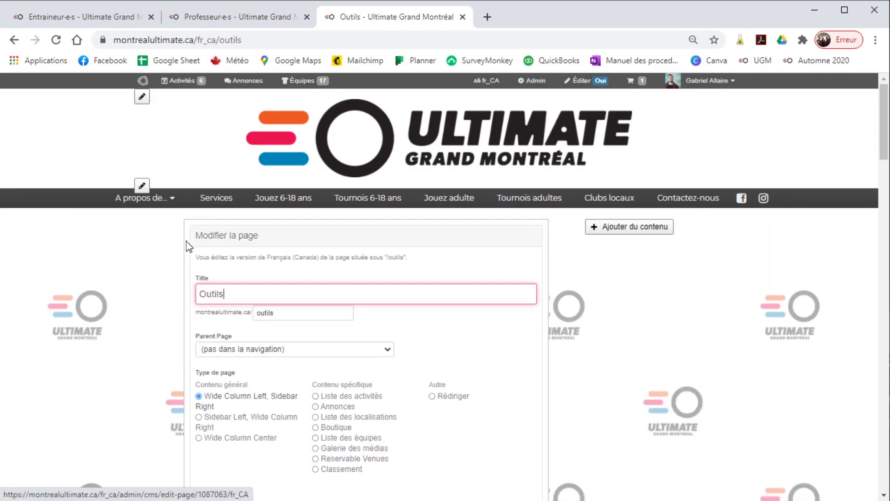
{"action": "scroll", "coordinate": [288, 306], "scroll_direction": "down", "scroll_amount": 4}
{"action": "scroll", "coordinate": [284, 305], "scroll_direction": "down", "scroll_amount": 2}
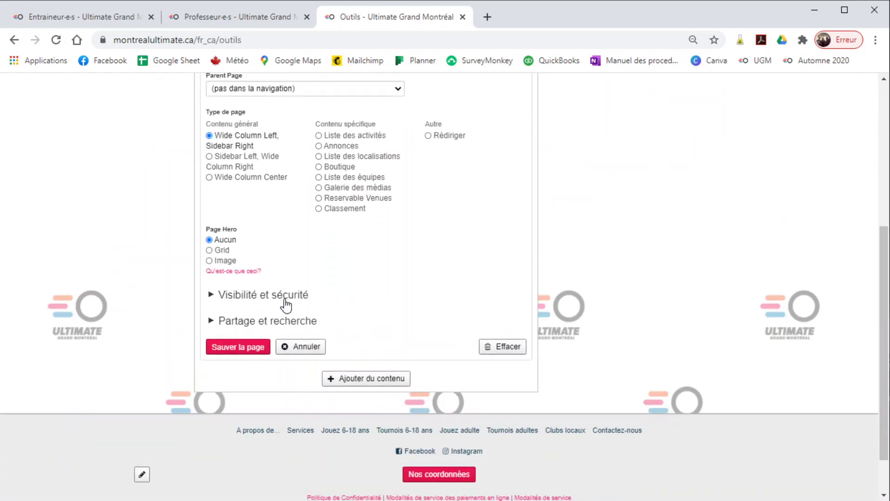
{"action": "scroll", "coordinate": [279, 250], "scroll_direction": "up", "scroll_amount": 2}
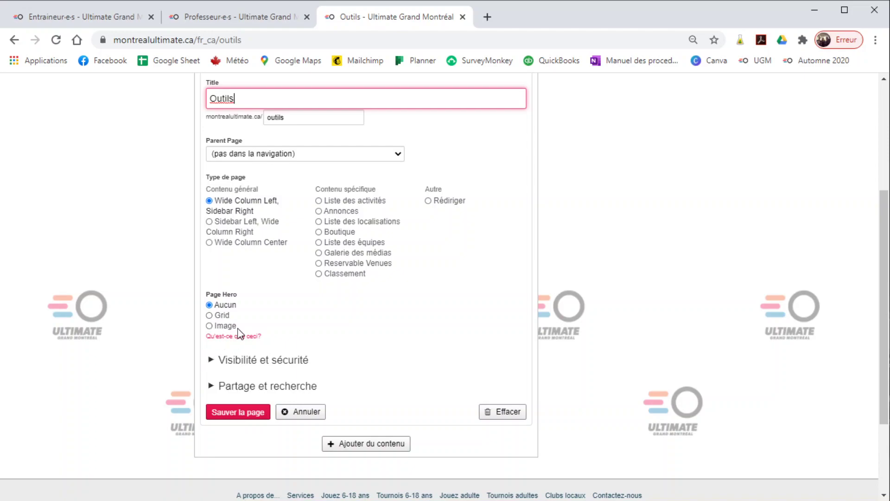
{"action": "left_click", "coordinate": [271, 389]}
{"action": "scroll", "coordinate": [280, 407], "scroll_direction": "down", "scroll_amount": 4}
- Upload espoir.jpg from the computer's Bureau folder as the Outils page's Point médias image, and save the page
{"action": "left_click", "coordinate": [243, 355]}
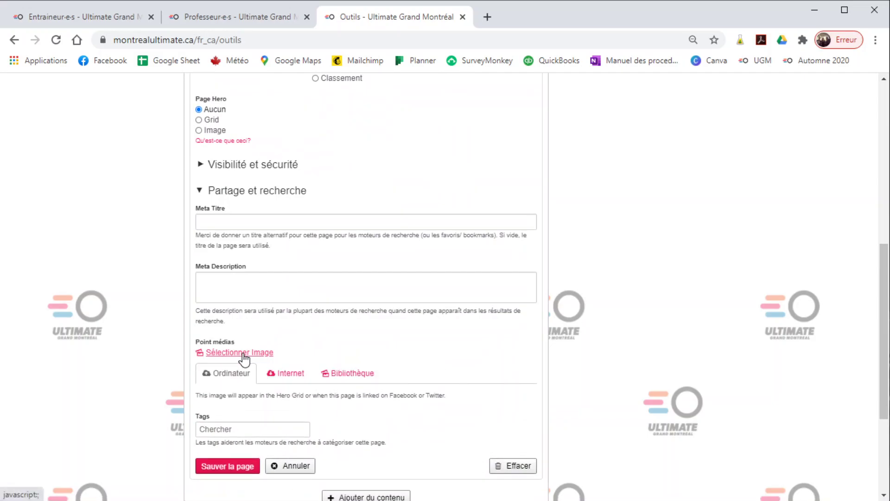
{"action": "left_click", "coordinate": [243, 412]}
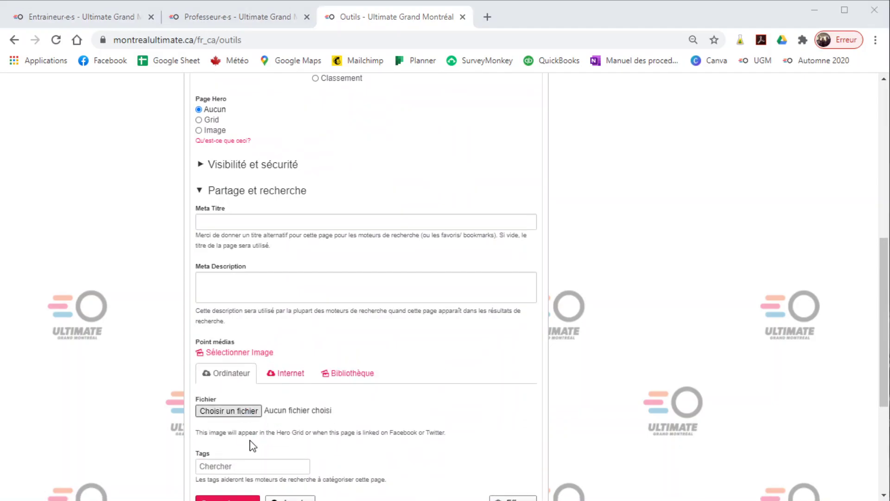
{"action": "scroll", "coordinate": [270, 211], "scroll_direction": "down", "scroll_amount": 6}
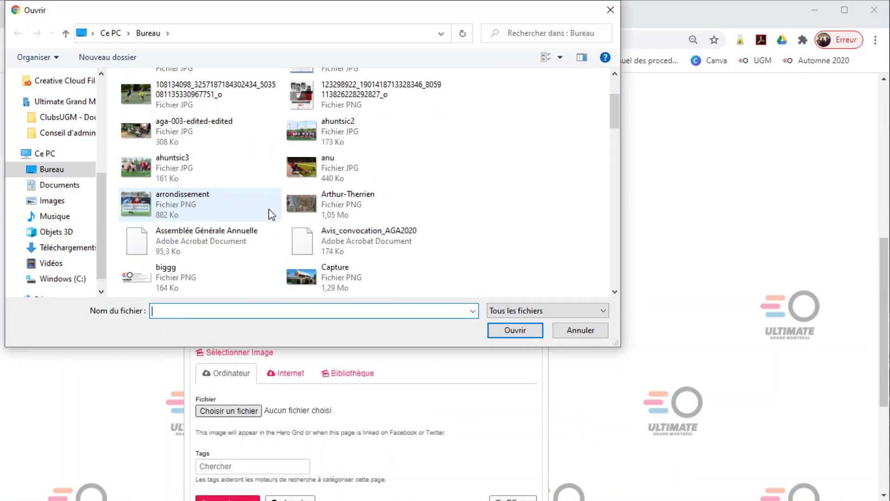
{"action": "left_click", "coordinate": [333, 279]}
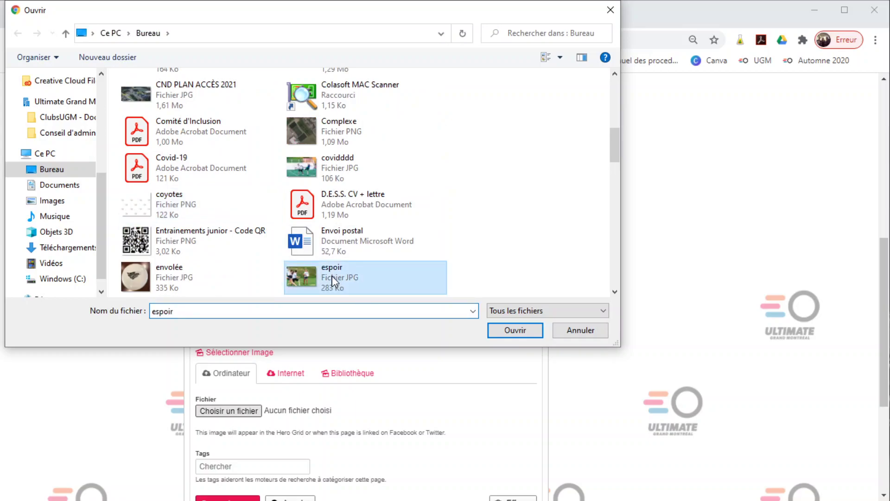
{"action": "left_click", "coordinate": [517, 331]}
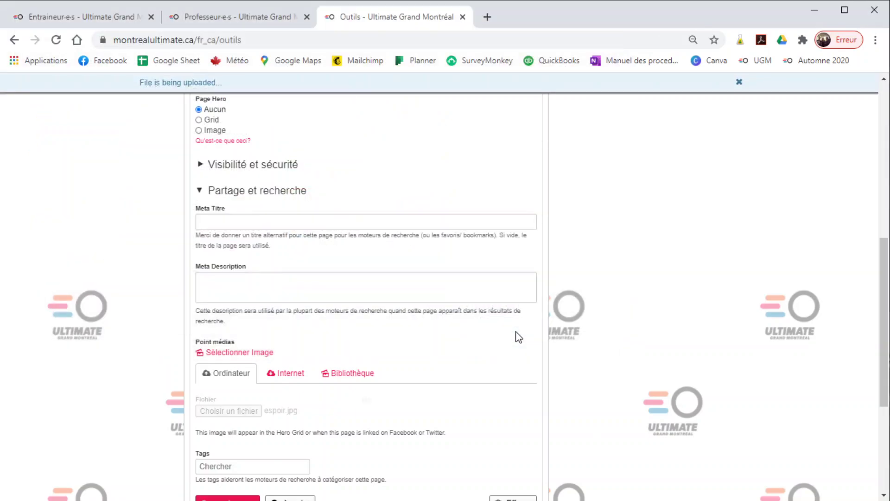
{"action": "scroll", "coordinate": [408, 366], "scroll_direction": "down", "scroll_amount": 2}
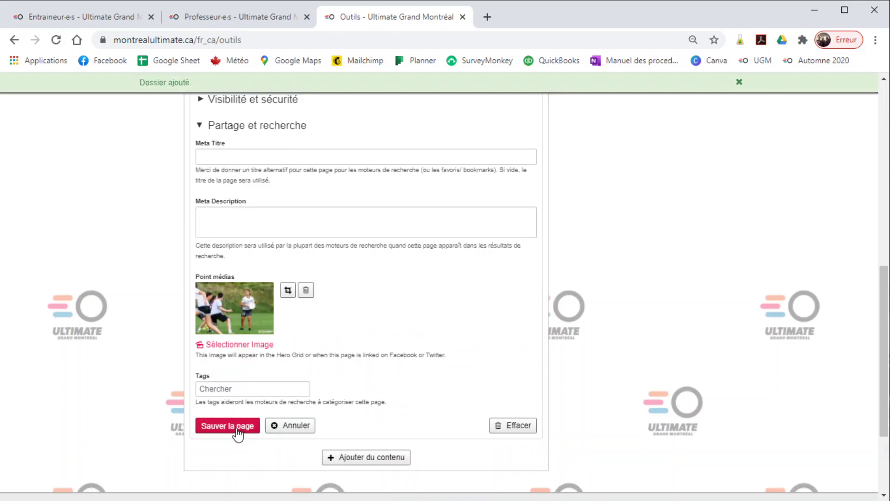
{"action": "left_click", "coordinate": [236, 427]}
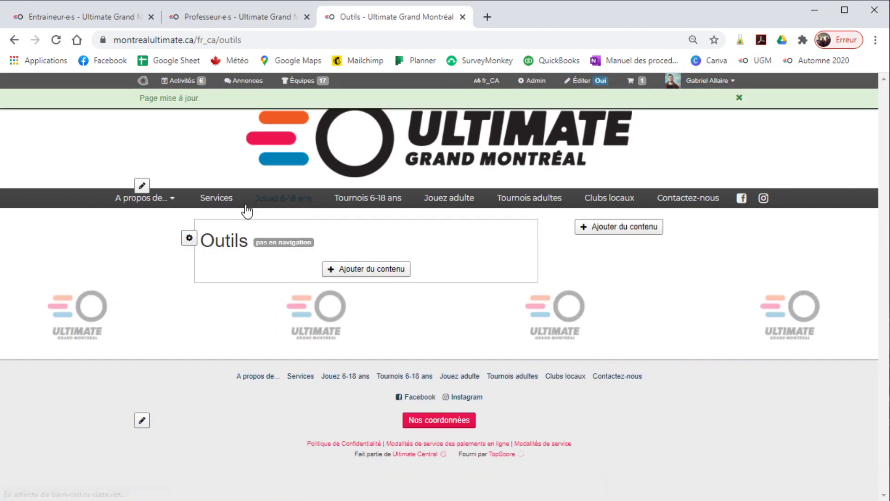
- Check the hero grid on the Services page, and view the already open Entraineur·e·s page before returning to the grid
{"action": "left_click", "coordinate": [229, 207]}
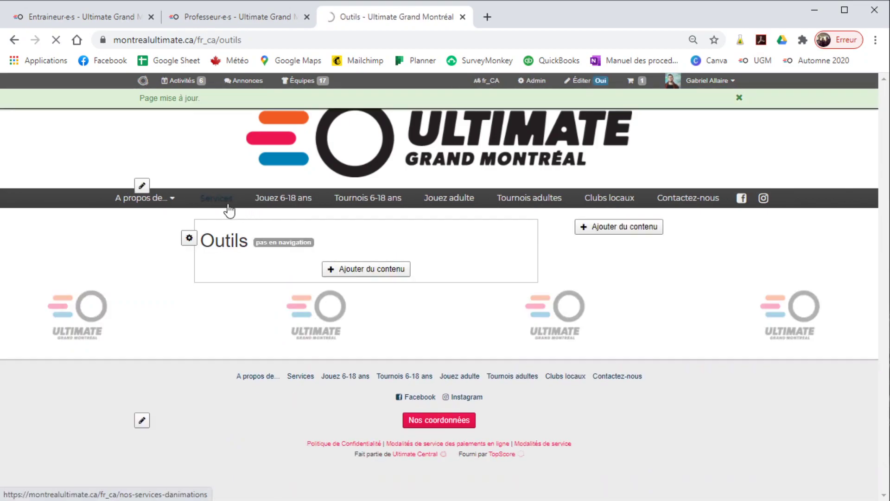
{"action": "left_click", "coordinate": [247, 272]}
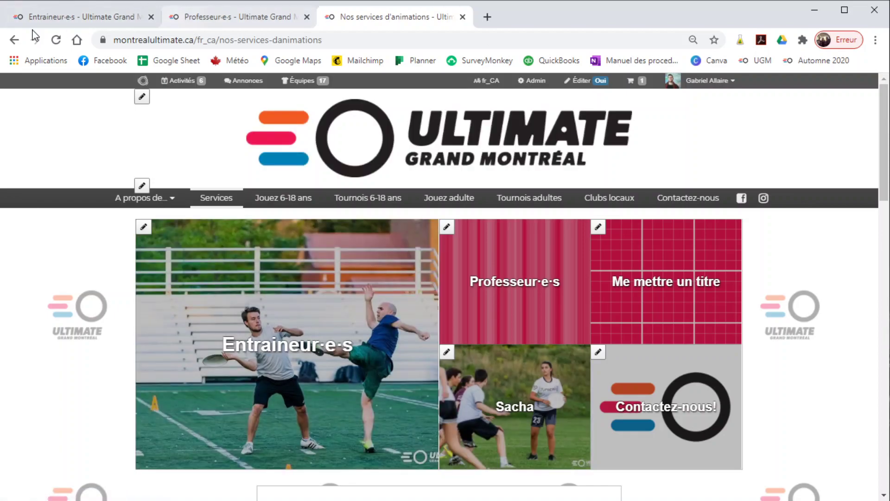
{"action": "left_click", "coordinate": [64, 19]}
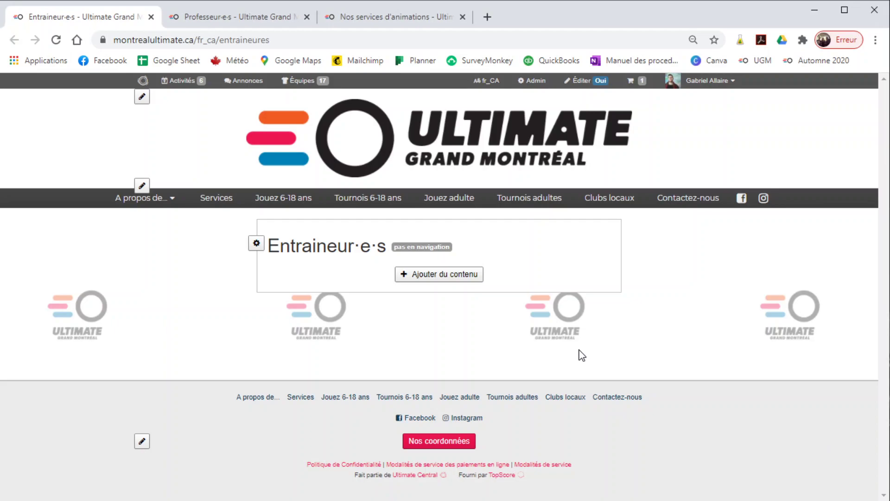
{"action": "left_click", "coordinate": [353, 22]}
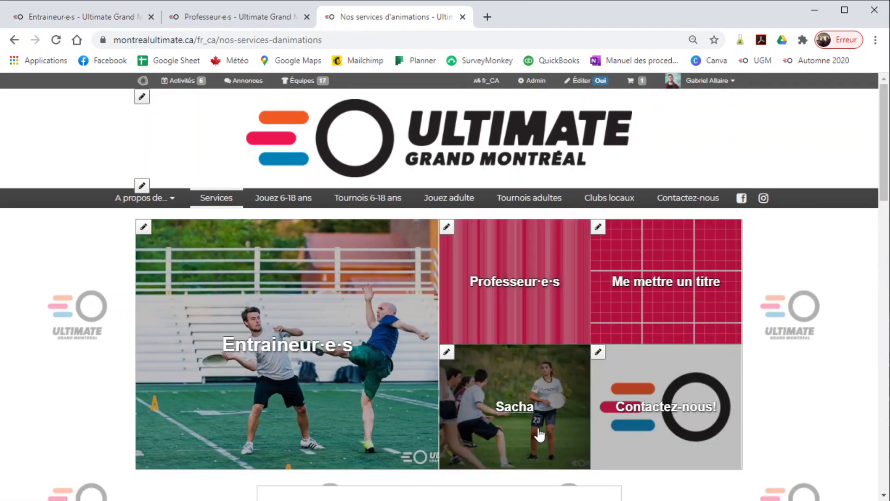